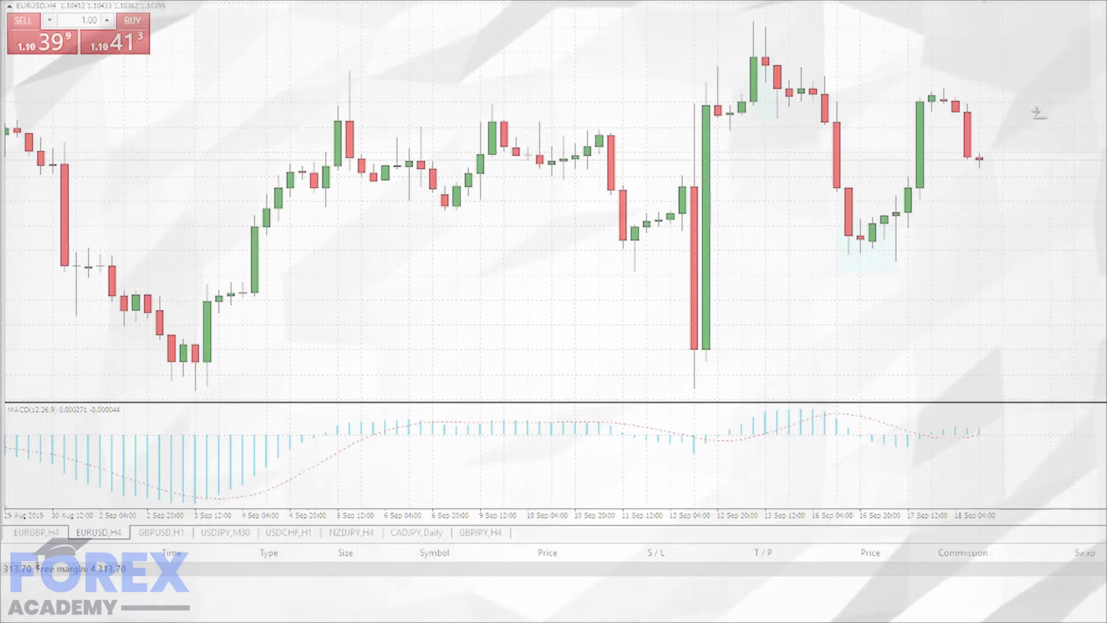
- Place a horizontal line on the EURUSD H4 chart just above the current price
{"action": "left_click", "coordinate": [983, 141]}
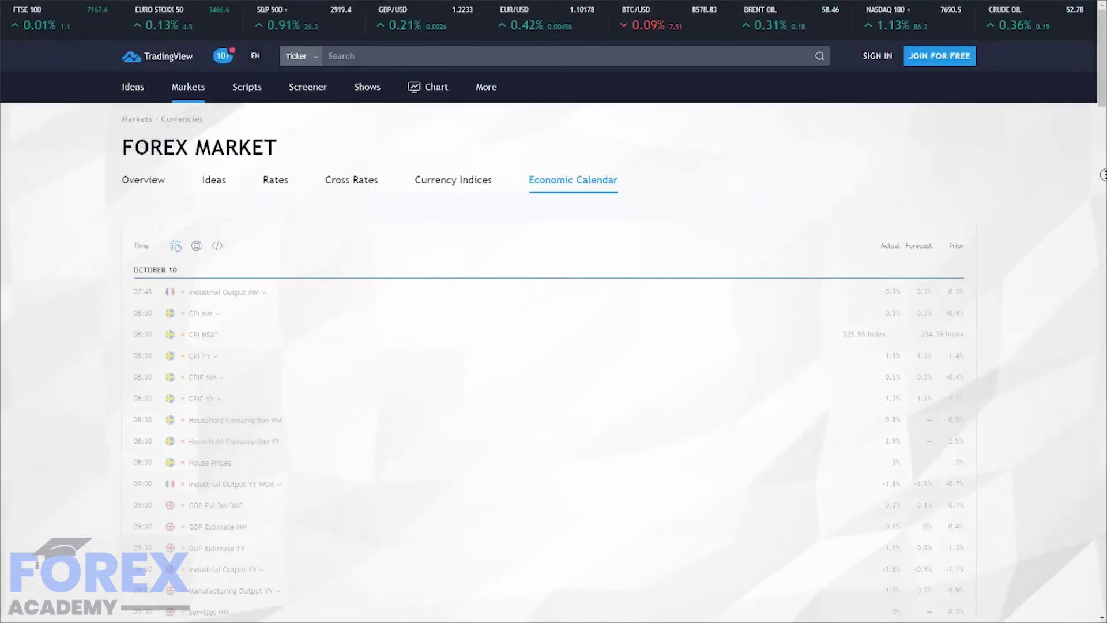
- Switch to TradingView and examine the October 10 events and those below in the forex economic calendar
{"action": "scroll", "coordinate": [1102, 182], "scroll_direction": "down", "scroll_amount": 1}
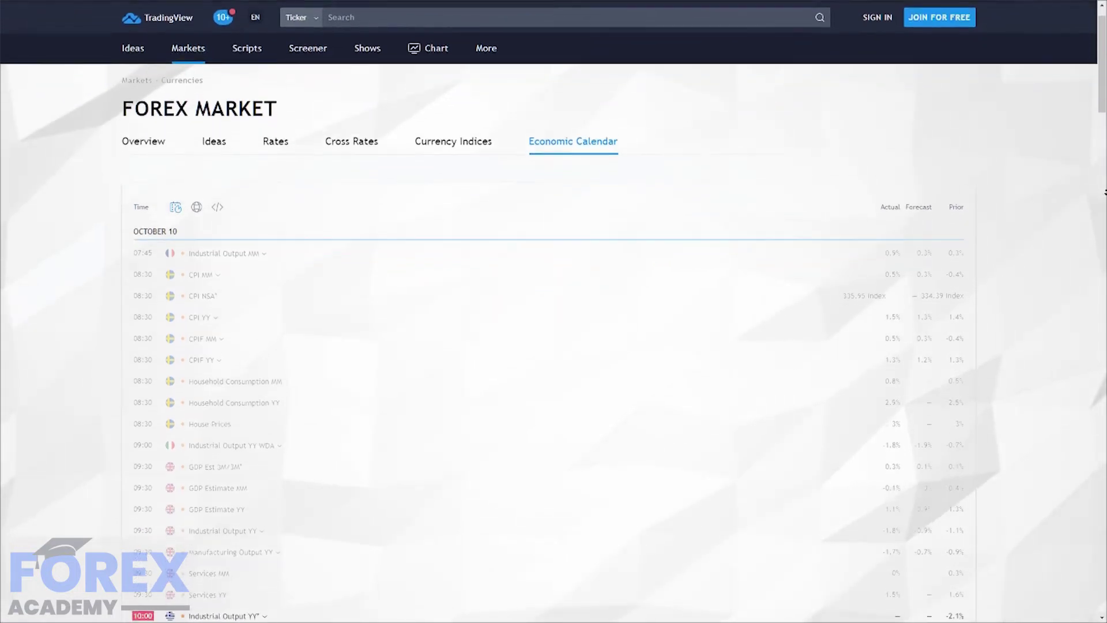
{"action": "scroll", "coordinate": [1104, 192], "scroll_direction": "down", "scroll_amount": 1}
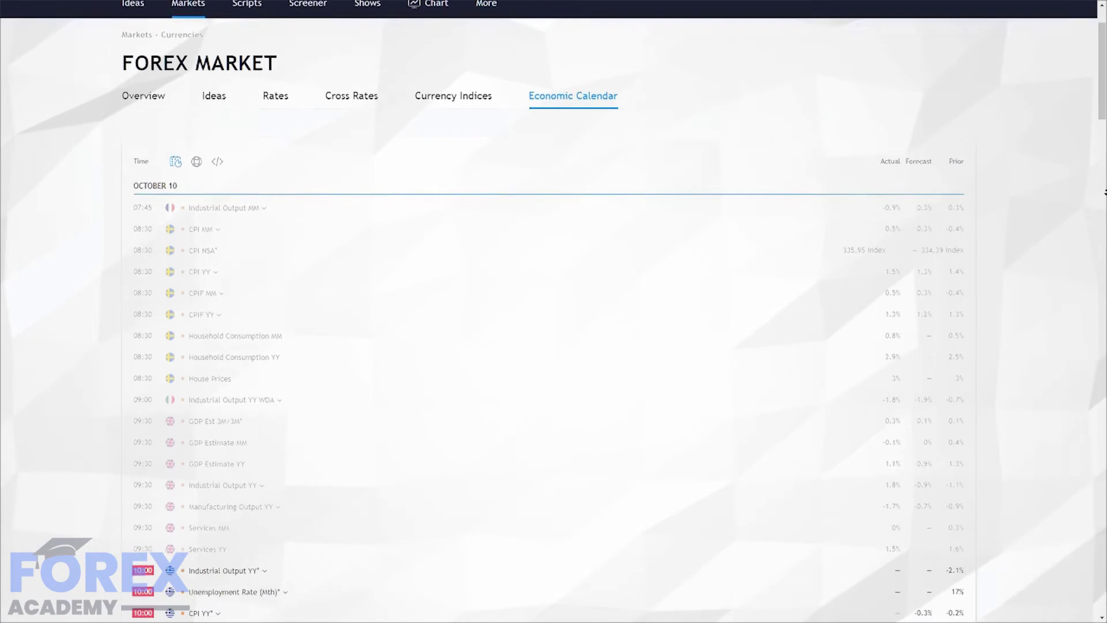
{"action": "scroll", "coordinate": [1103, 192], "scroll_direction": "down", "scroll_amount": 1}
{"action": "scroll", "coordinate": [1104, 192], "scroll_direction": "down", "scroll_amount": 1}
{"action": "scroll", "coordinate": [1104, 191], "scroll_direction": "down", "scroll_amount": 1}
{"action": "scroll", "coordinate": [1103, 192], "scroll_direction": "down", "scroll_amount": 1}
{"action": "scroll", "coordinate": [1103, 192], "scroll_direction": "down", "scroll_amount": 1}
{"action": "scroll", "coordinate": [1103, 192], "scroll_direction": "down", "scroll_amount": 1}
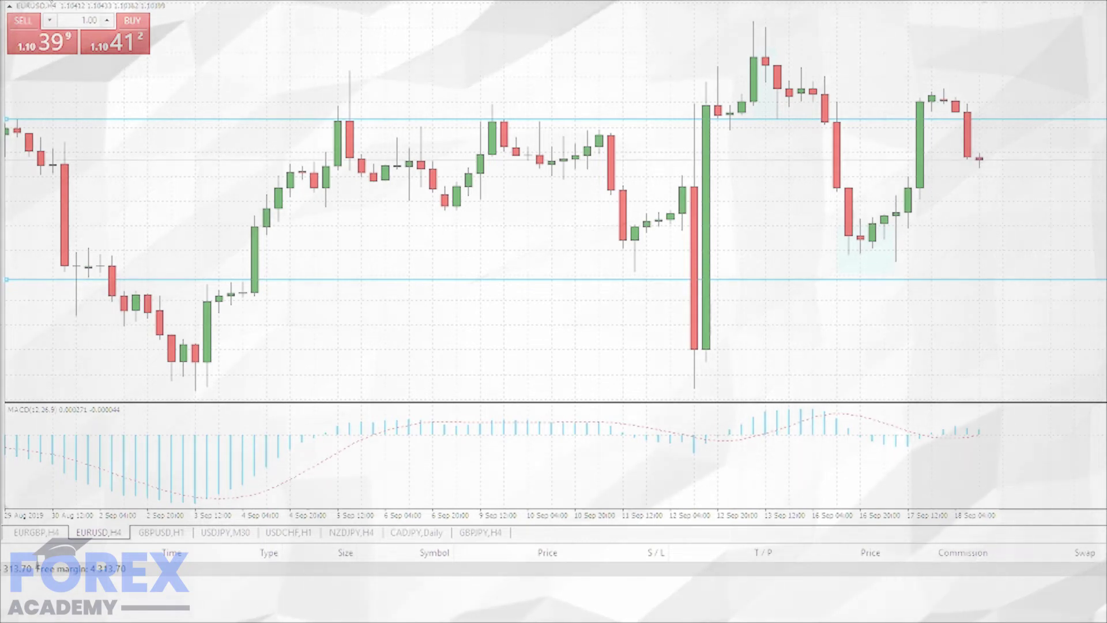
- Return to MetaTrader and examine the EURUSD H4 price history around the two horizontal levels, back to early August 2019
{"action": "scroll", "coordinate": [511, 149], "scroll_direction": "up", "scroll_amount": 5}
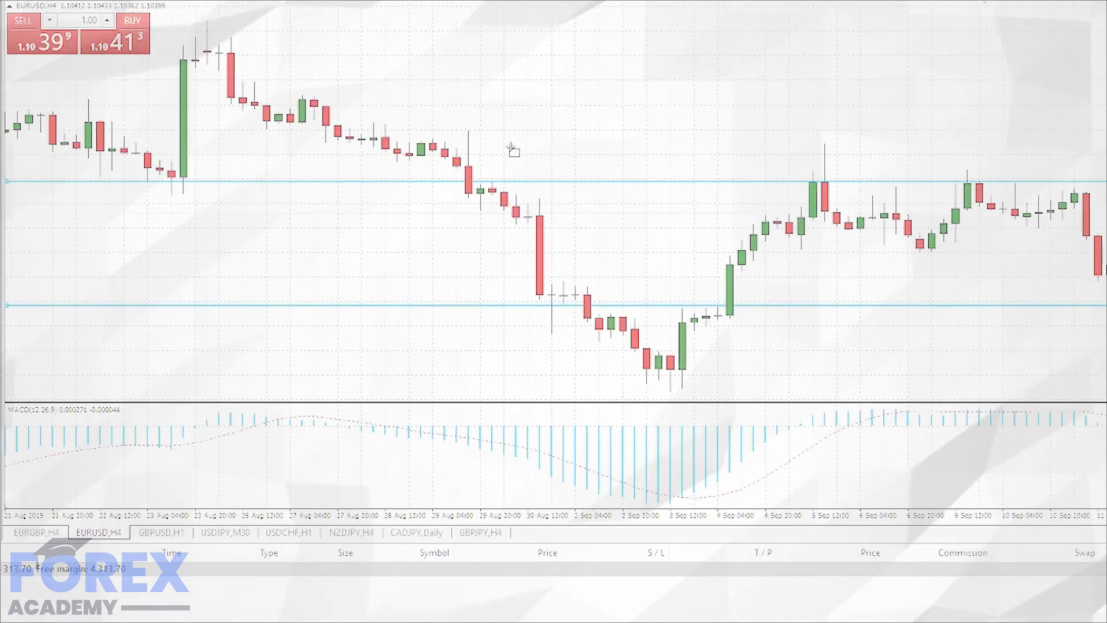
{"action": "scroll", "coordinate": [511, 149], "scroll_direction": "up", "scroll_amount": 10}
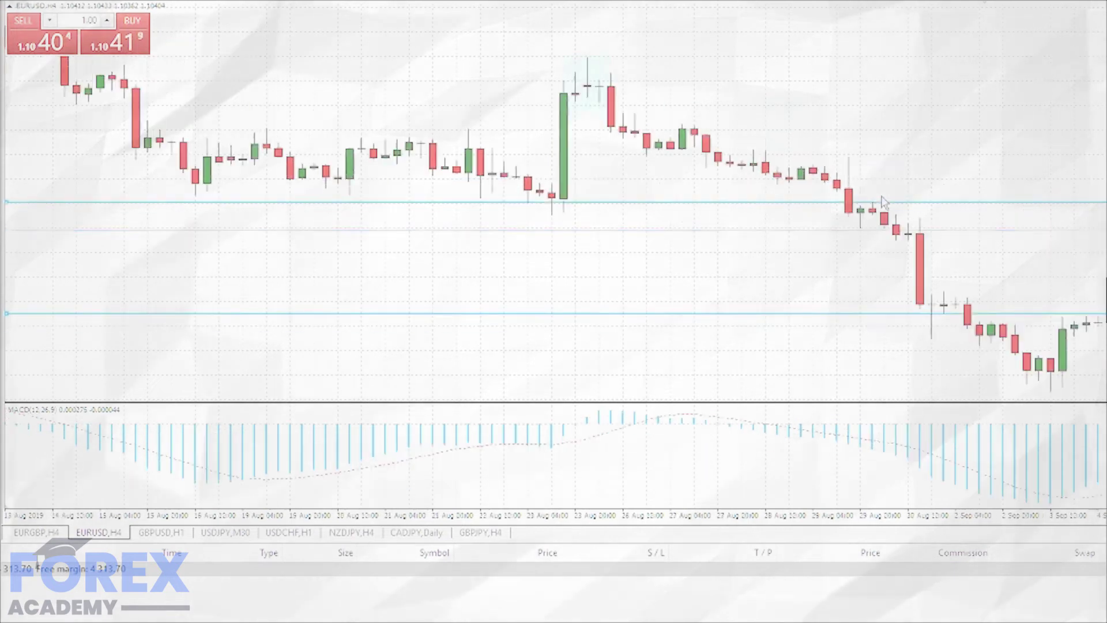
{"action": "scroll", "coordinate": [886, 202], "scroll_direction": "down", "scroll_amount": 5}
{"action": "scroll", "coordinate": [886, 201], "scroll_direction": "down", "scroll_amount": 5}
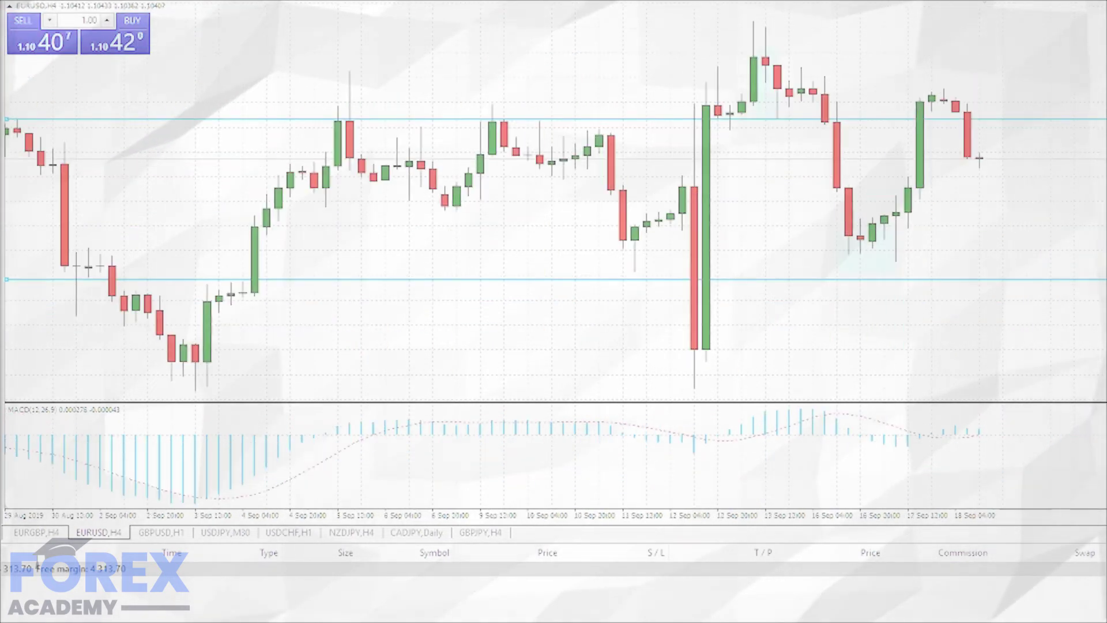
{"action": "key", "text": "minus"}
{"action": "scroll", "coordinate": [720, 182], "scroll_direction": "up", "scroll_amount": 5}
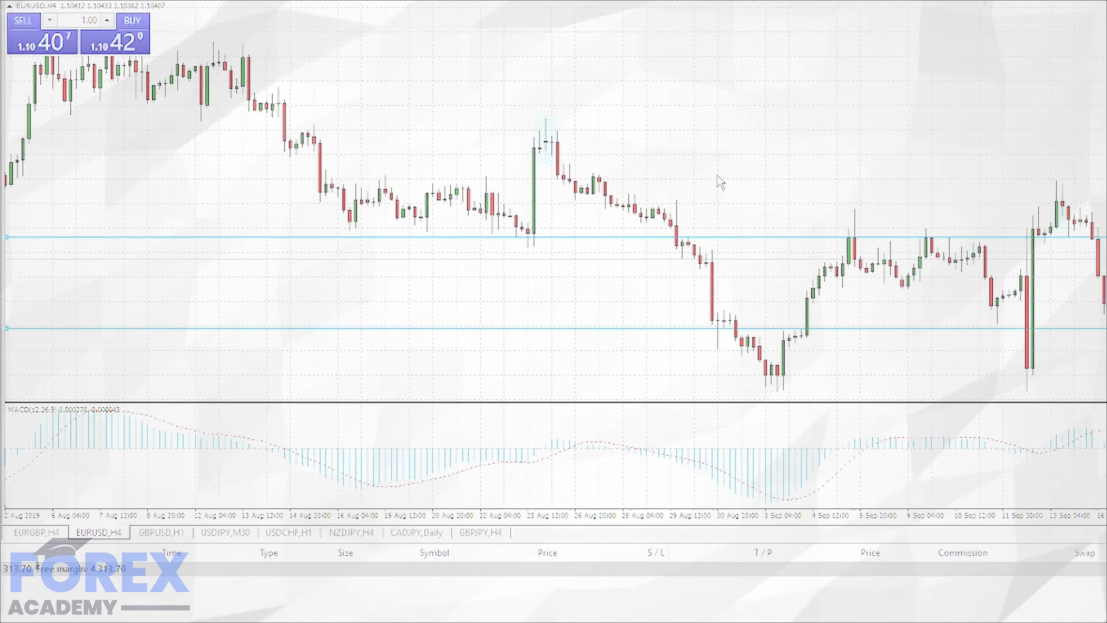
{"action": "scroll", "coordinate": [703, 169], "scroll_direction": "down", "scroll_amount": 5}
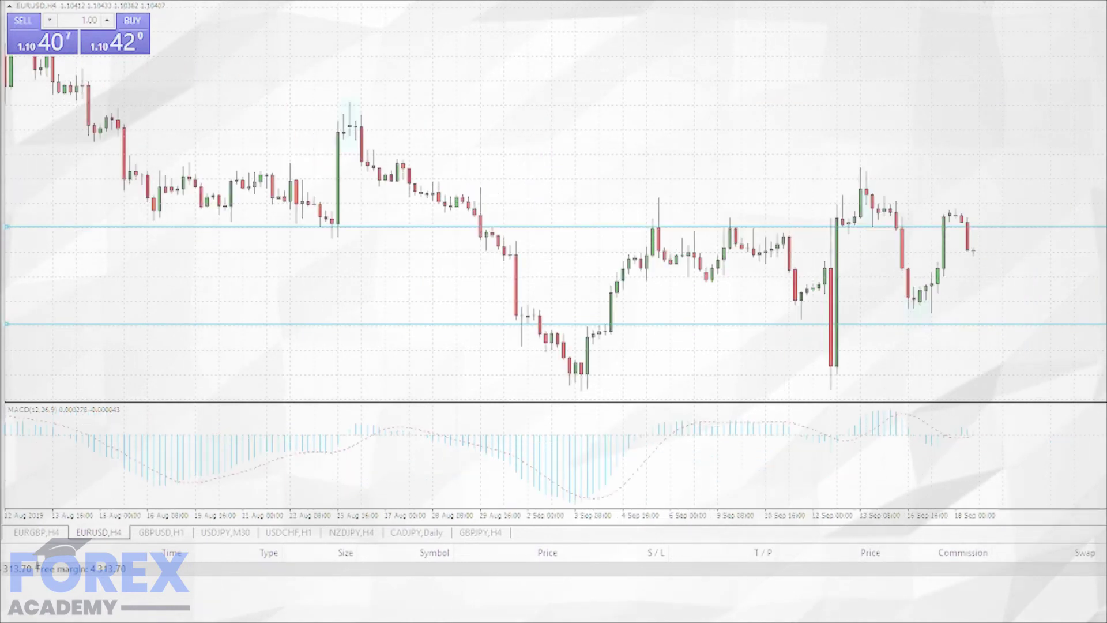
- Switch the EURUSD chart to the D1 timeframe and remove both horizontal lines
{"action": "type", "text": "D1"}
{"action": "key", "text": "Return"}
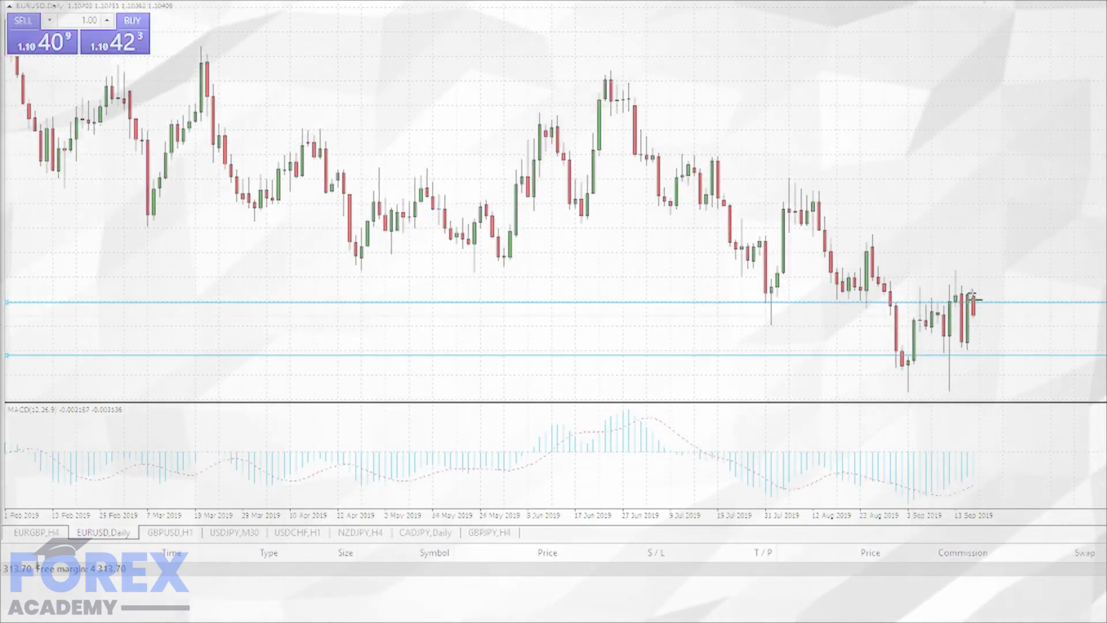
{"action": "left_click_drag", "start_coordinate": [847, 234], "coordinate": [847, 207]}
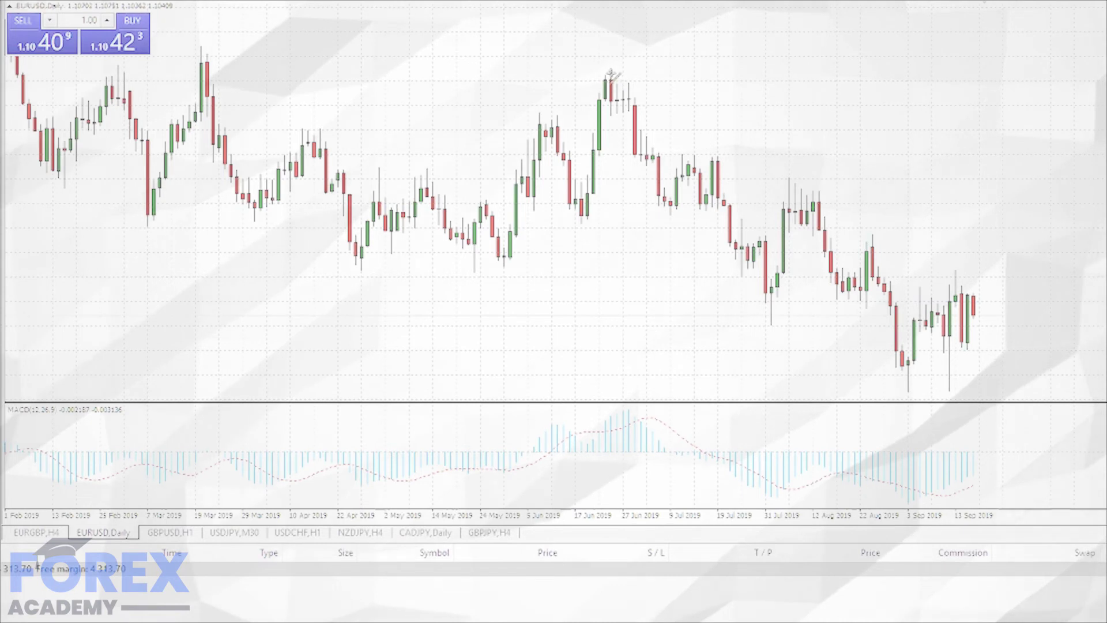
- Draw a descending trend line from the June 2019 high to the latest September candle and fine-tune its anchors along the swing highs
{"action": "left_click_drag", "start_coordinate": [611, 75], "coordinate": [973, 294]}
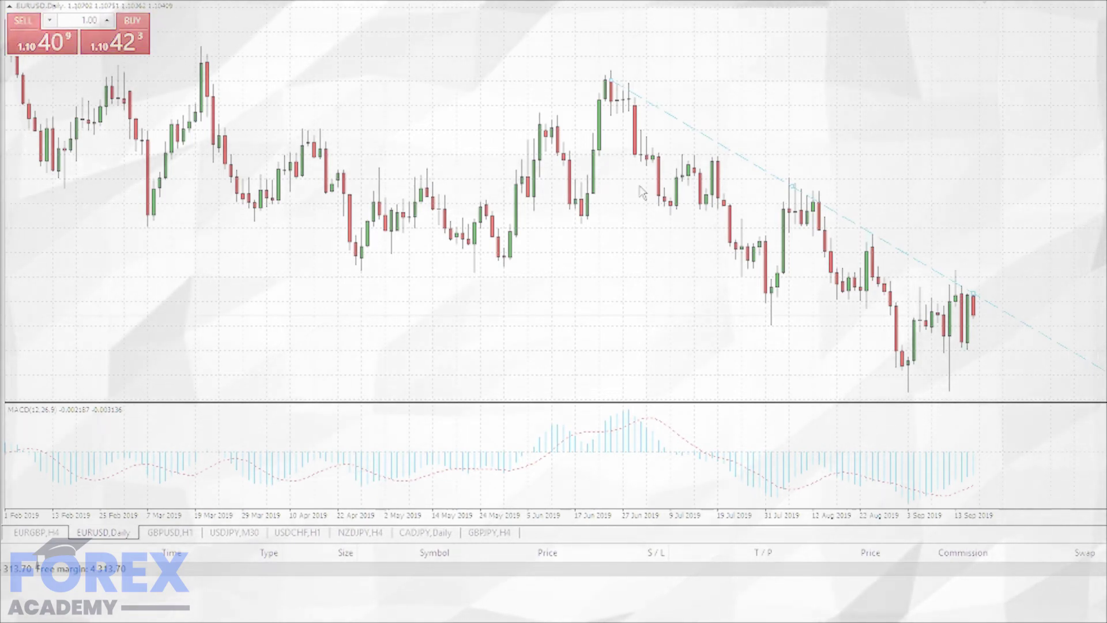
{"action": "left_click_drag", "start_coordinate": [611, 80], "coordinate": [609, 70]}
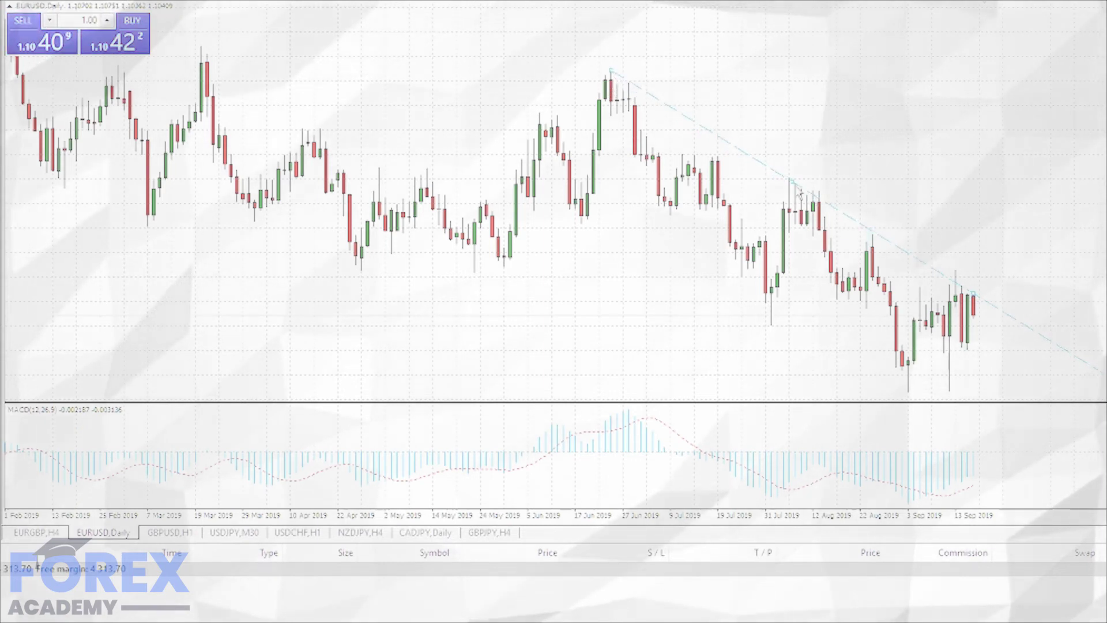
{"action": "left_click_drag", "start_coordinate": [788, 180], "coordinate": [793, 185]}
{"action": "left_click_drag", "start_coordinate": [973, 291], "coordinate": [981, 300]}
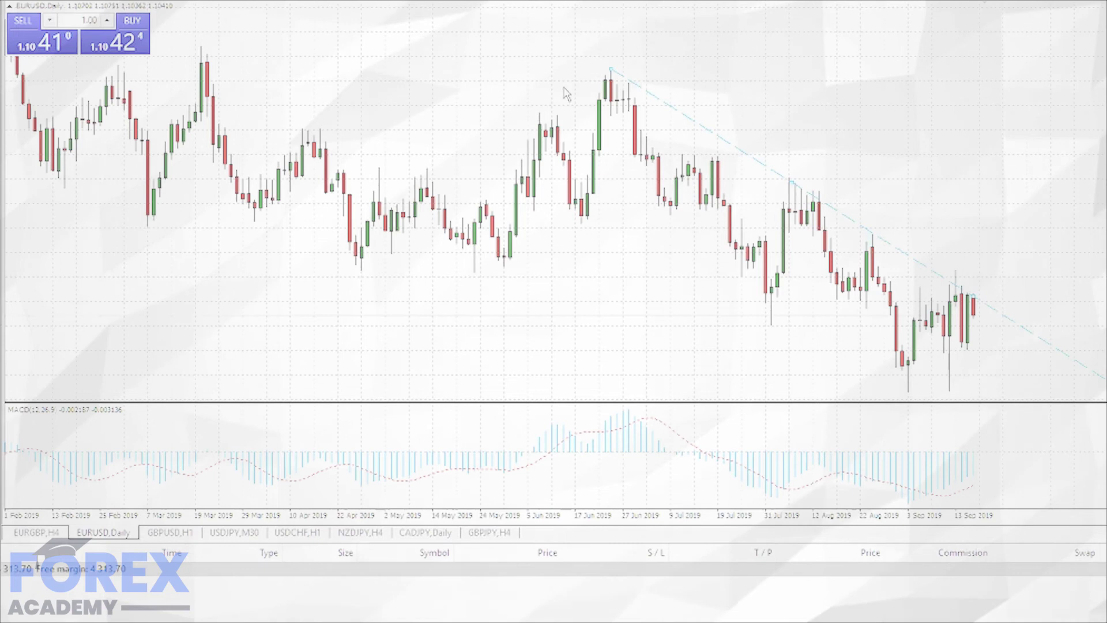
{"action": "left_click_drag", "start_coordinate": [611, 69], "coordinate": [605, 71]}
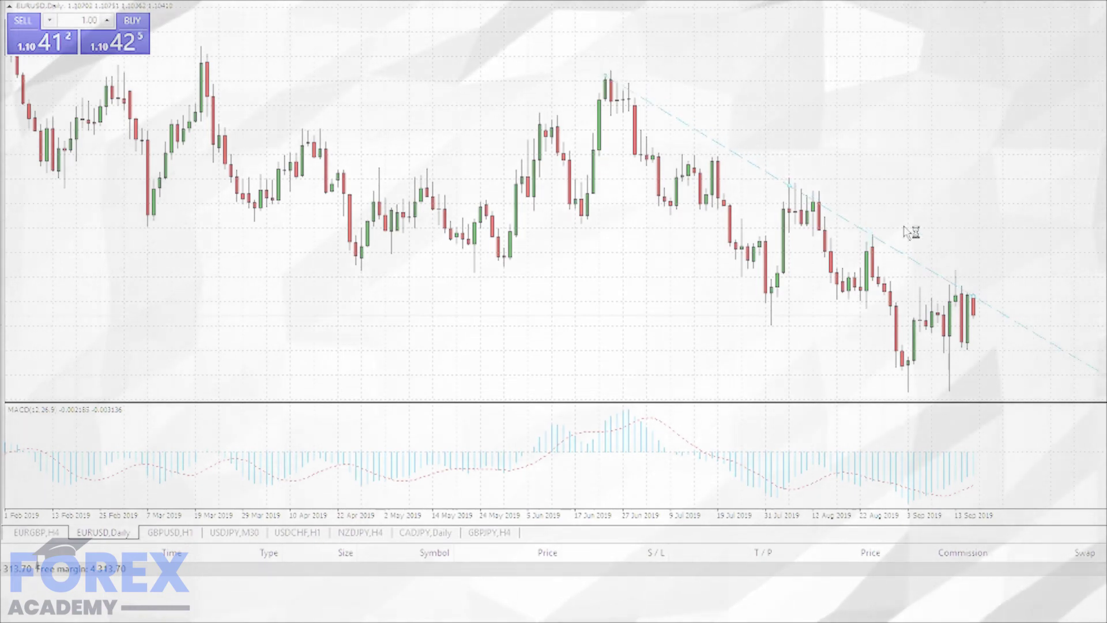
- Set the EURUSD chart back to H4 and examine how price meets the descending trend line from late July to September
{"action": "left_click", "coordinate": [206, 5]}
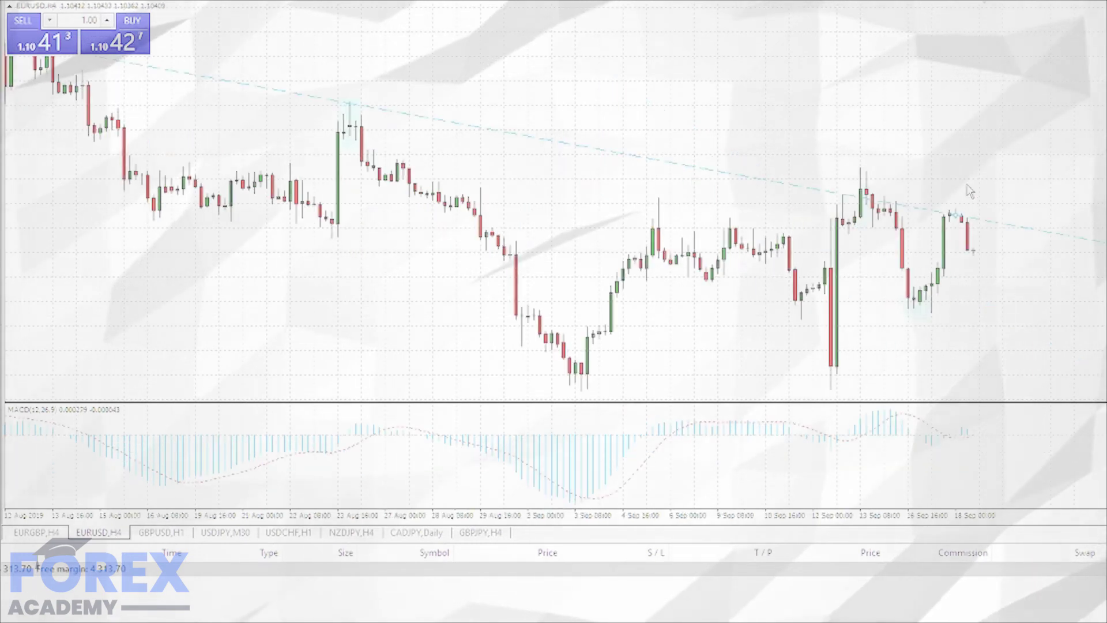
{"action": "scroll", "coordinate": [518, 106], "scroll_direction": "left", "scroll_amount": 6}
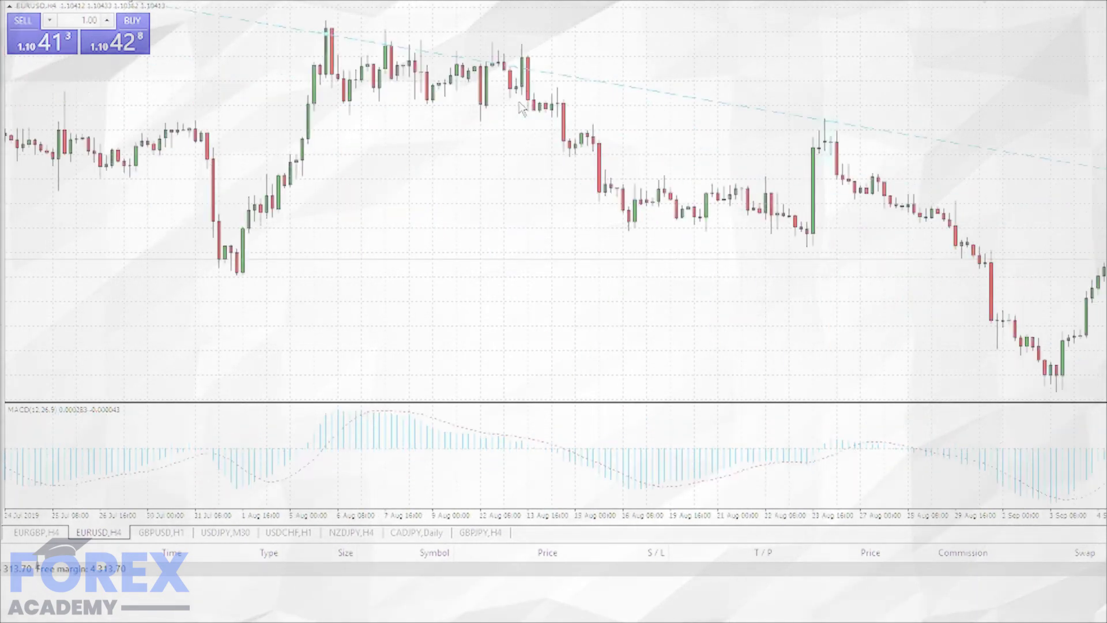
{"action": "scroll", "coordinate": [522, 108], "scroll_direction": "left", "scroll_amount": 10}
{"action": "scroll", "coordinate": [522, 109], "scroll_direction": "right", "scroll_amount": 10}
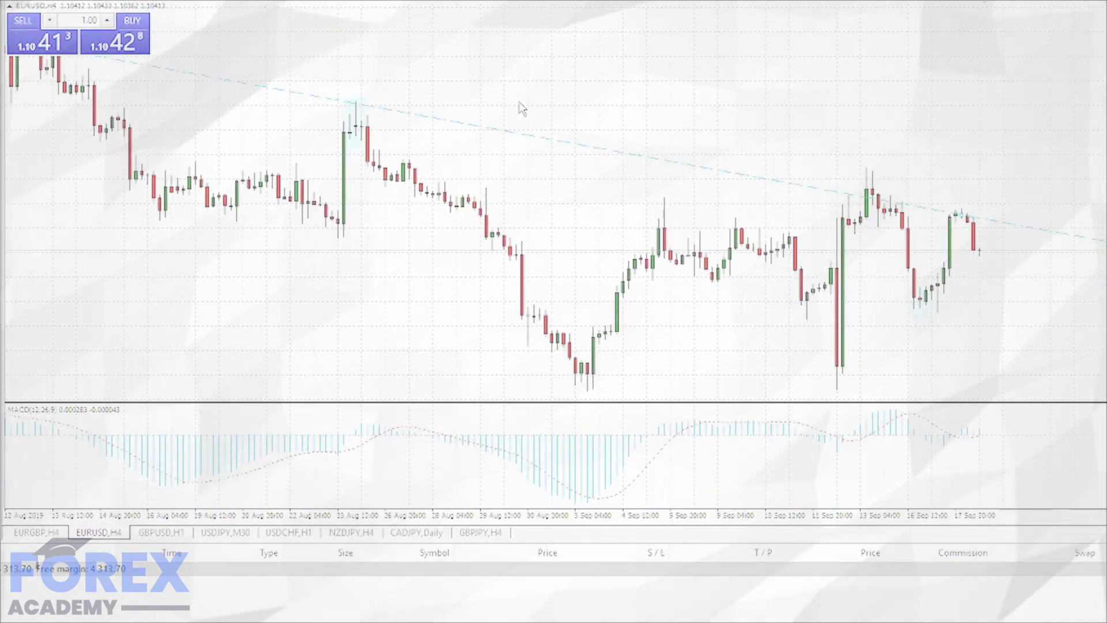
{"action": "scroll", "coordinate": [521, 108], "scroll_direction": "left", "scroll_amount": 3}
{"action": "scroll", "coordinate": [520, 108], "scroll_direction": "down", "scroll_amount": 3}
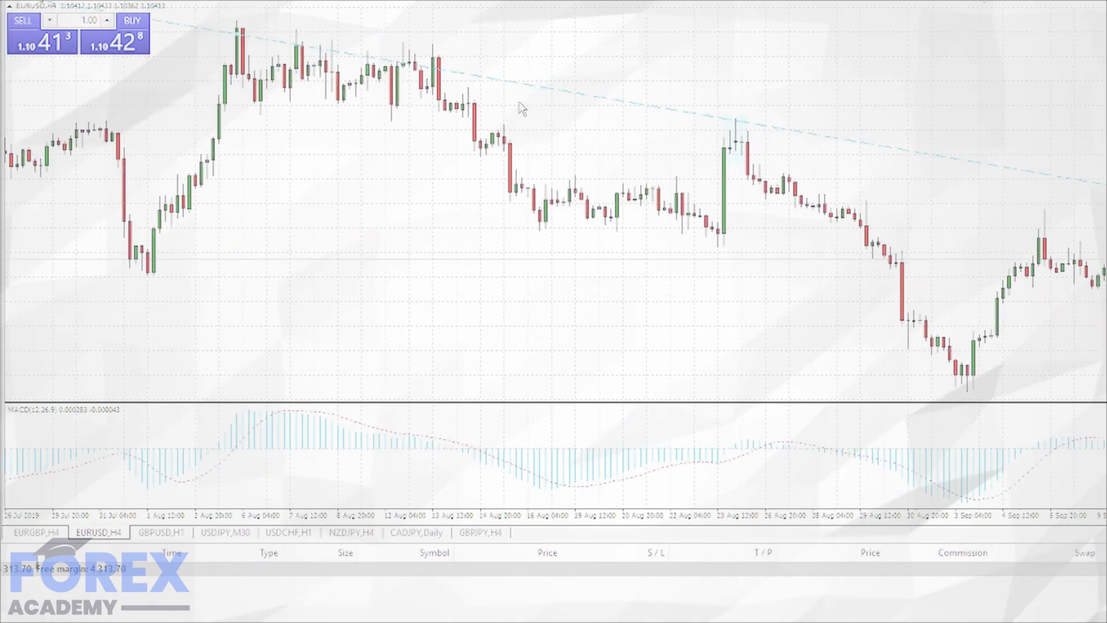
{"action": "scroll", "coordinate": [520, 107], "scroll_direction": "down", "scroll_amount": 1}
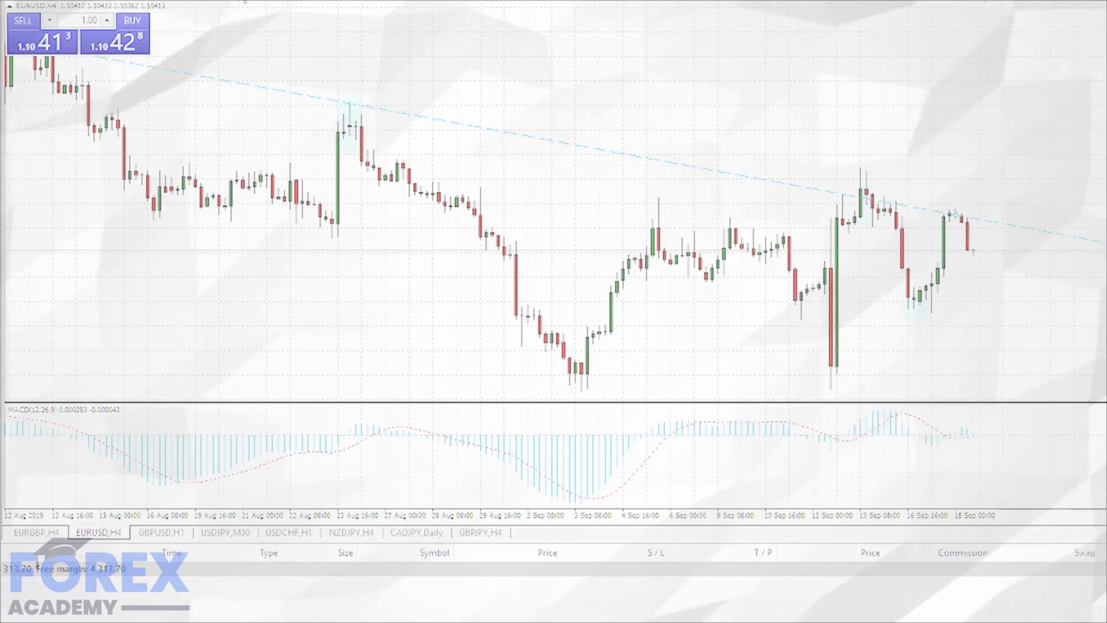
- Place two horizontal lines on the H4 chart, one across the early-September highs and one below the 16 September lows
{"action": "key", "text": "plus"}
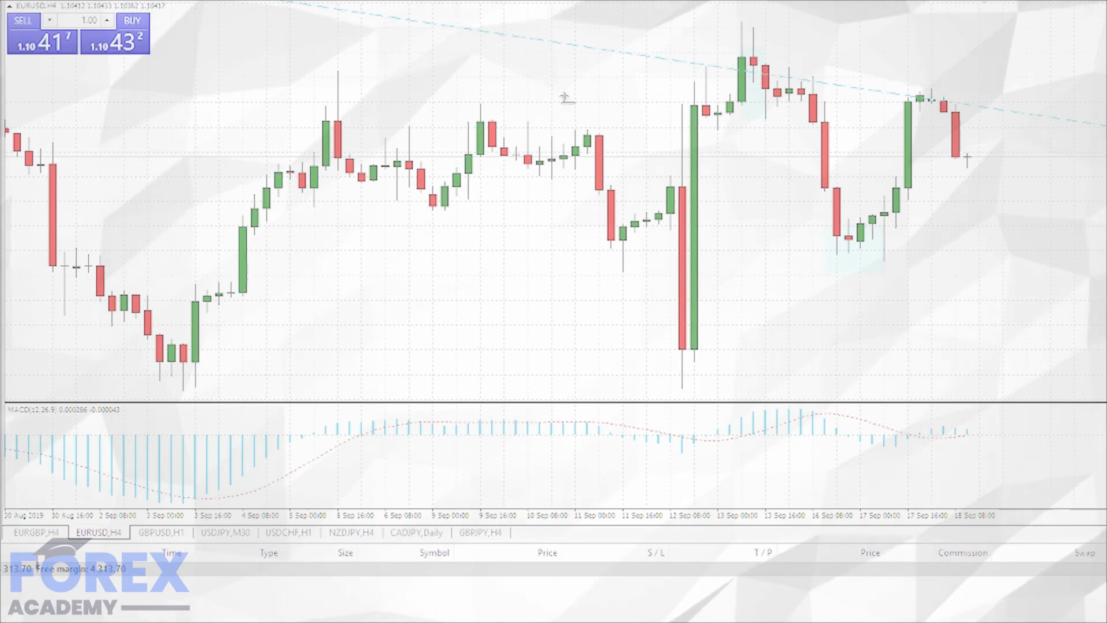
{"action": "left_click_drag", "start_coordinate": [1010, 197], "coordinate": [1076, 113]}
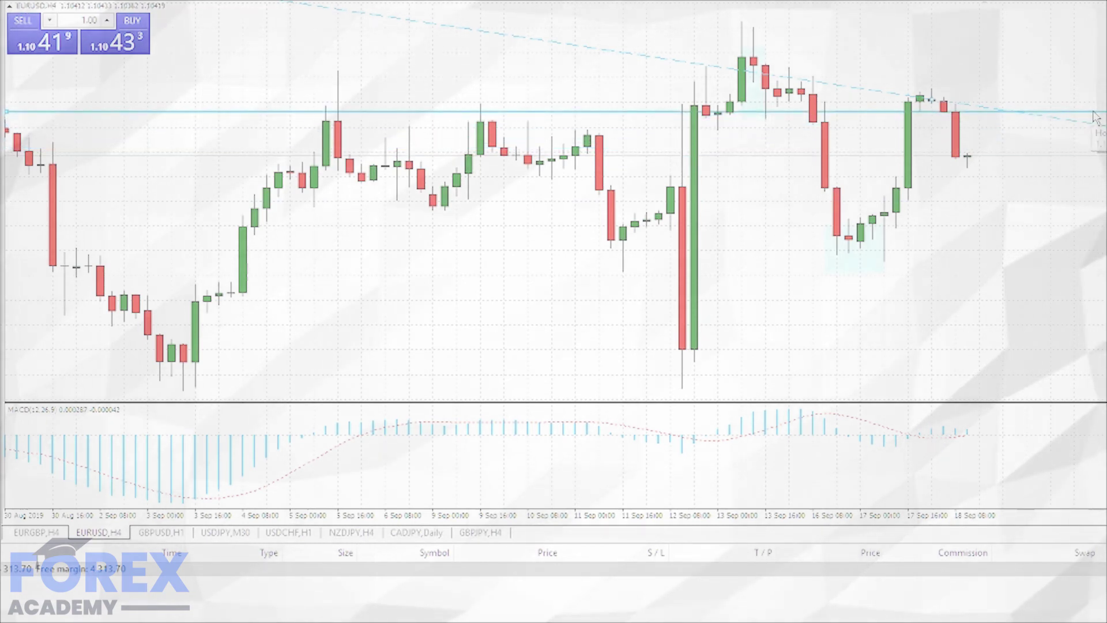
{"action": "left_click_drag", "start_coordinate": [1093, 112], "coordinate": [1102, 122]}
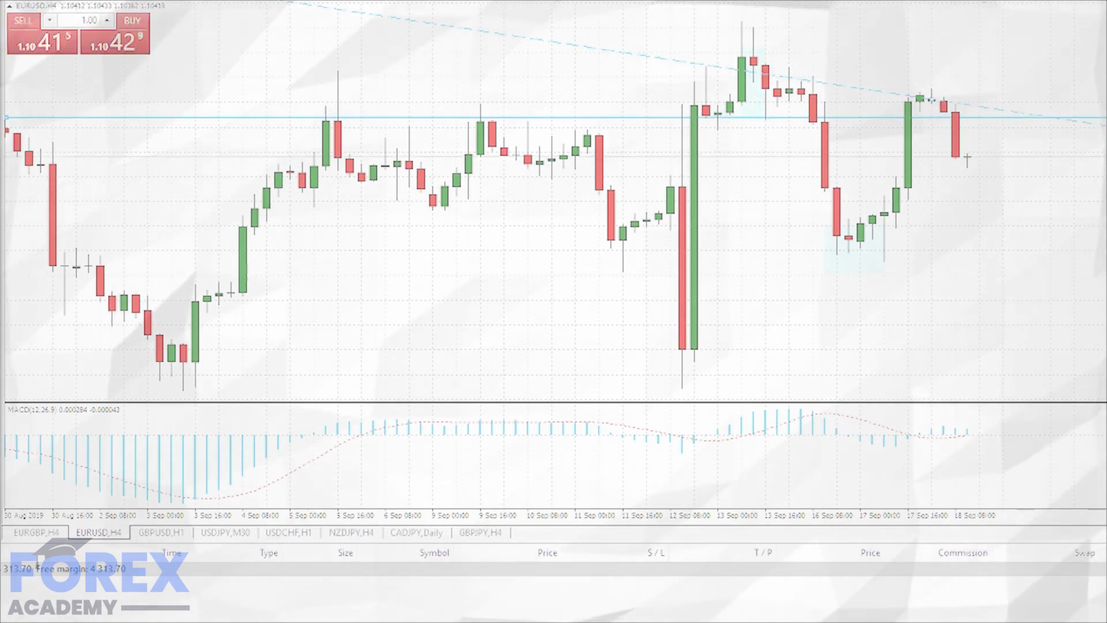
{"action": "left_click", "coordinate": [988, 281]}
{"action": "left_click_drag", "start_coordinate": [988, 281], "coordinate": [1103, 287]}
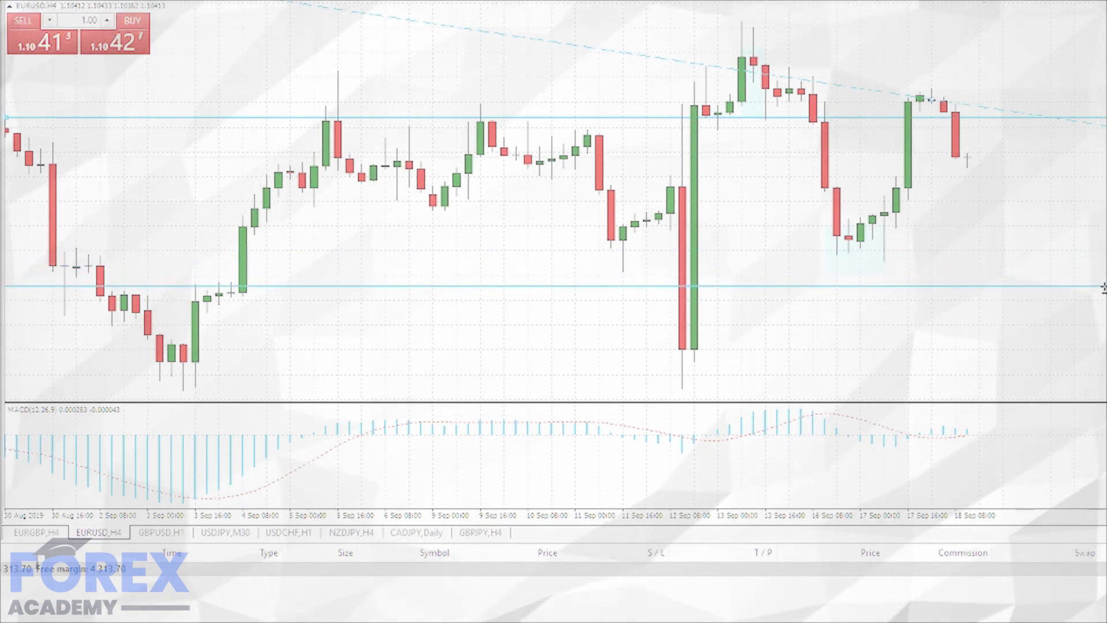